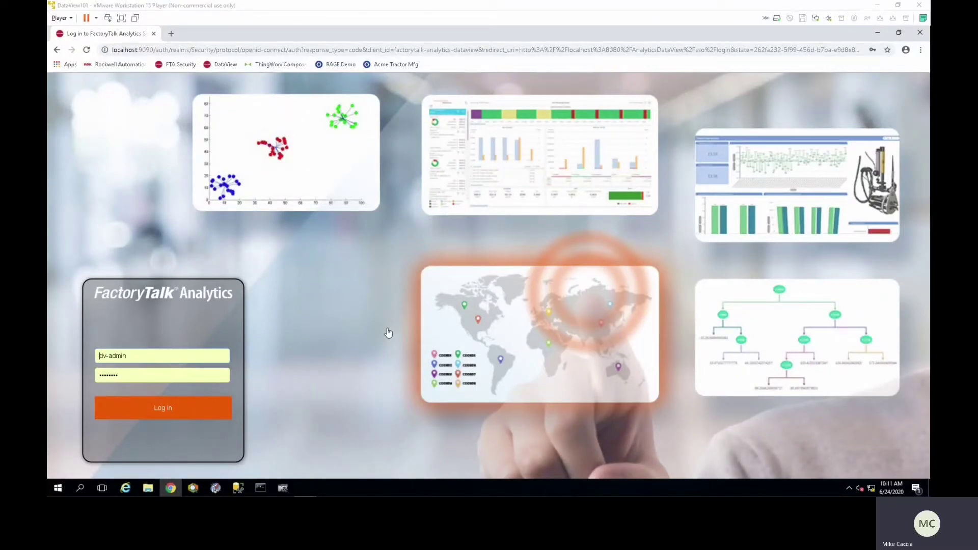
Step: Change the pre-filled admin username to the standard user account and log in
click(138, 356)
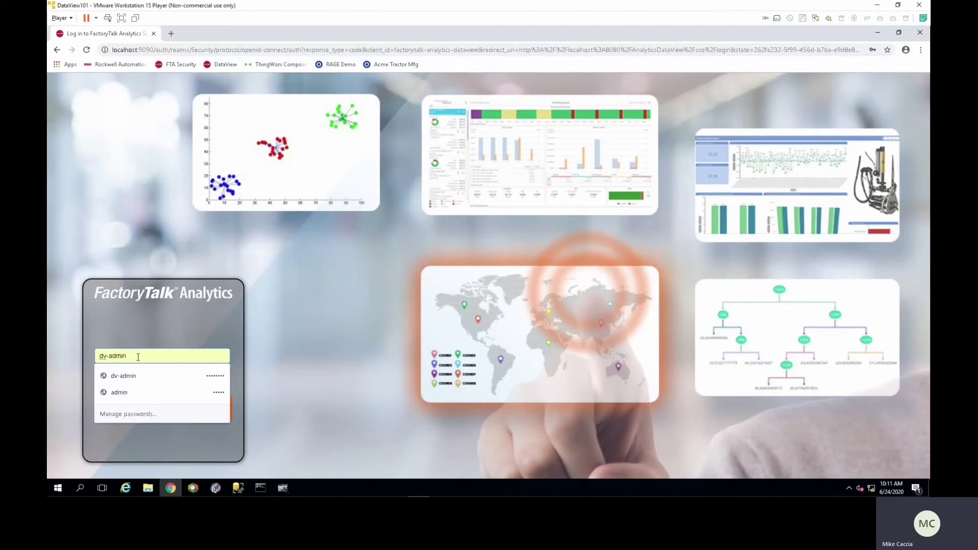
key(BackSpace)
key(BackSpace)
key(BackSpace)
key(BackSpace)
text(user)
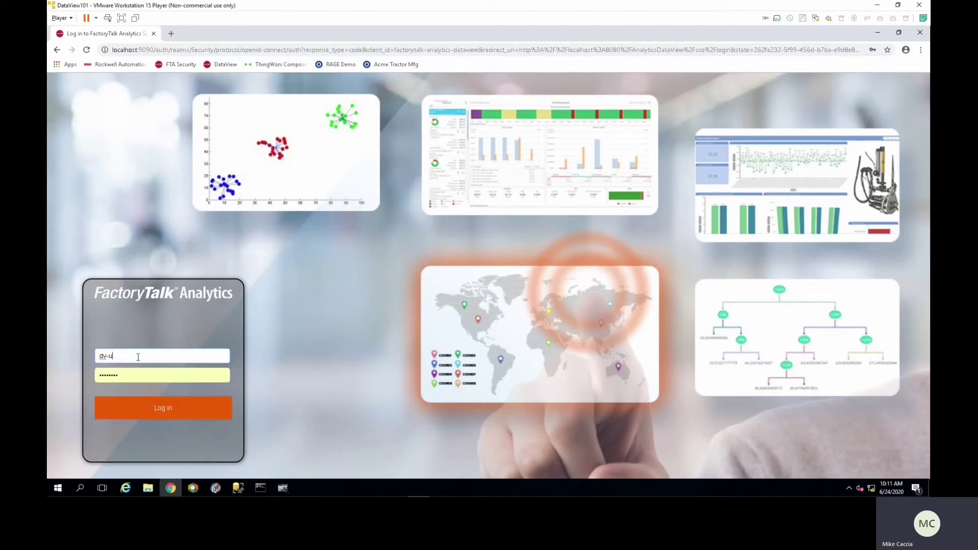
key(Return)
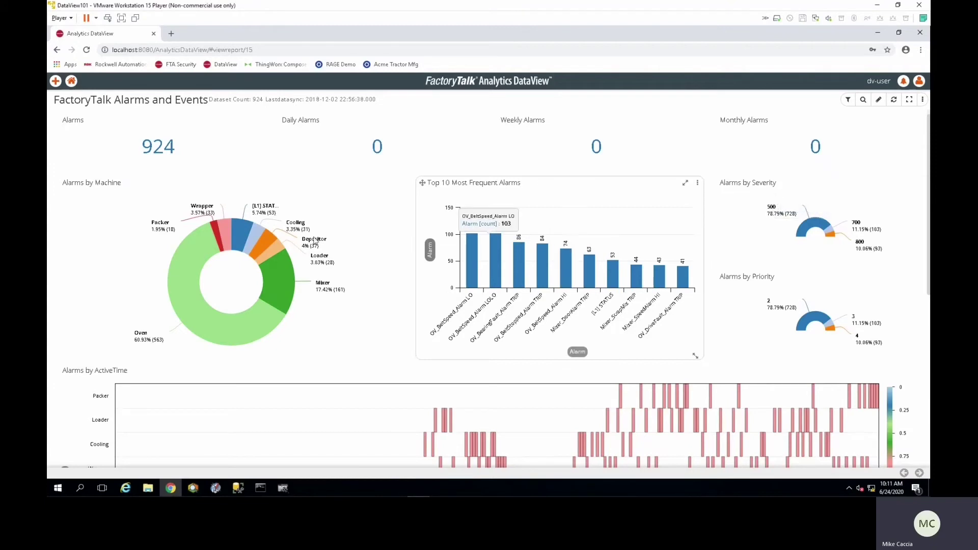
scroll(582, 292, down, 2)
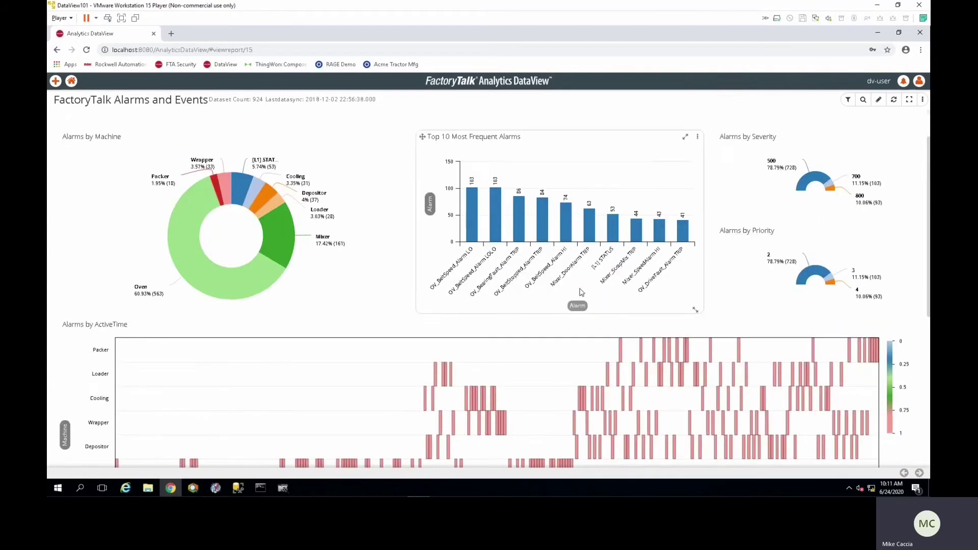
scroll(581, 292, down, 2)
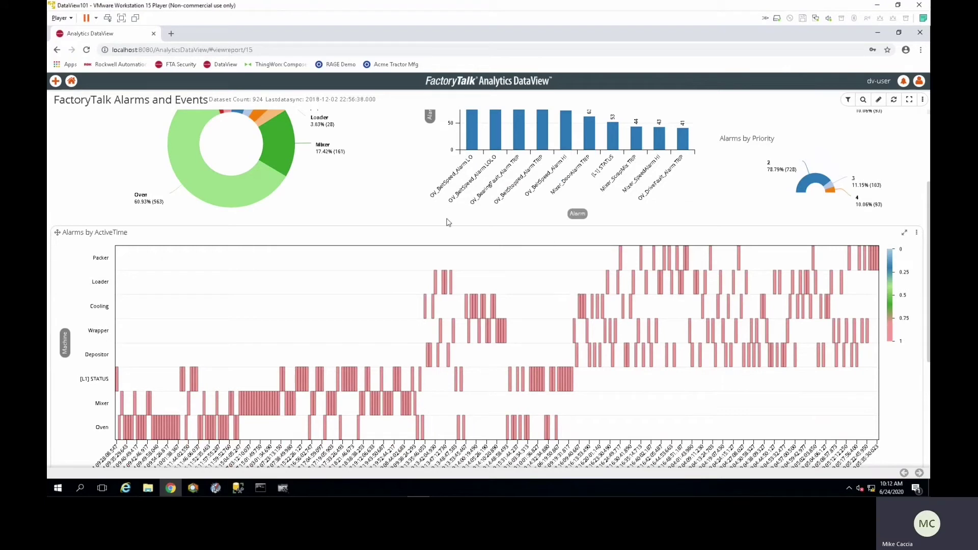
scroll(393, 234, up, 5)
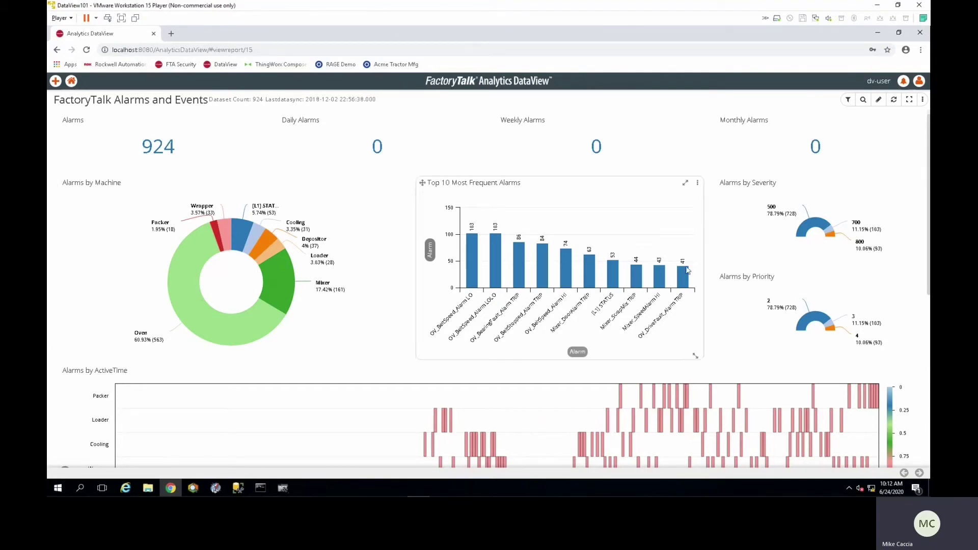
mouse_move(267, 312)
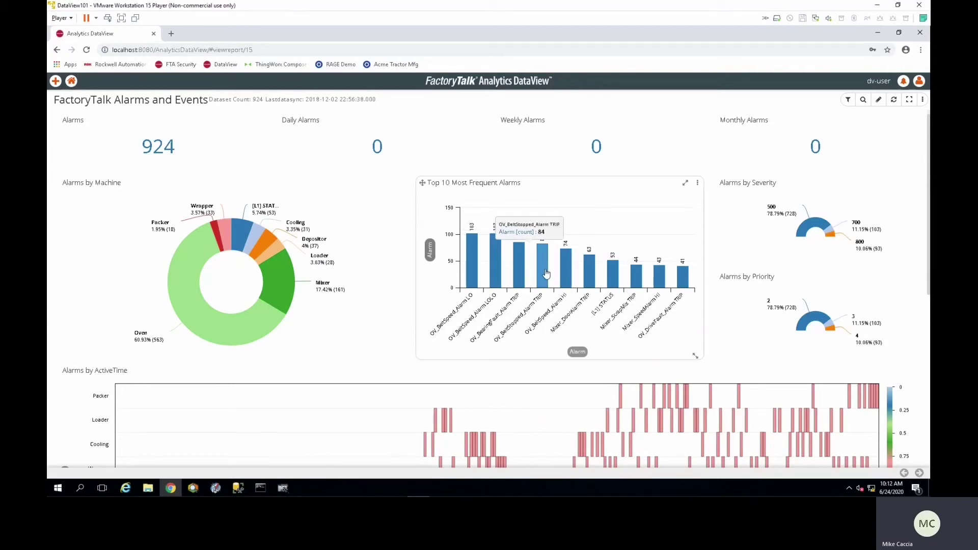
scroll(605, 279, down, 3)
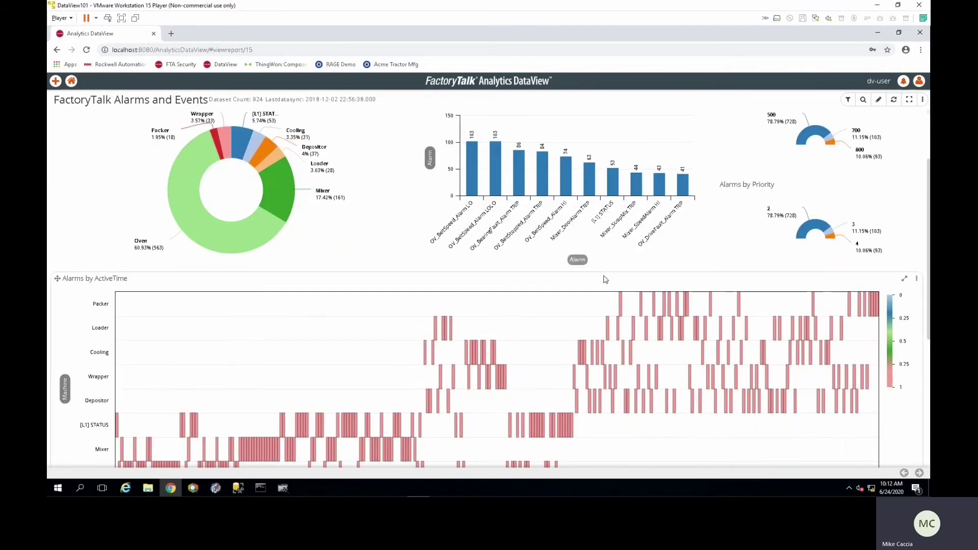
scroll(601, 276, down, 1)
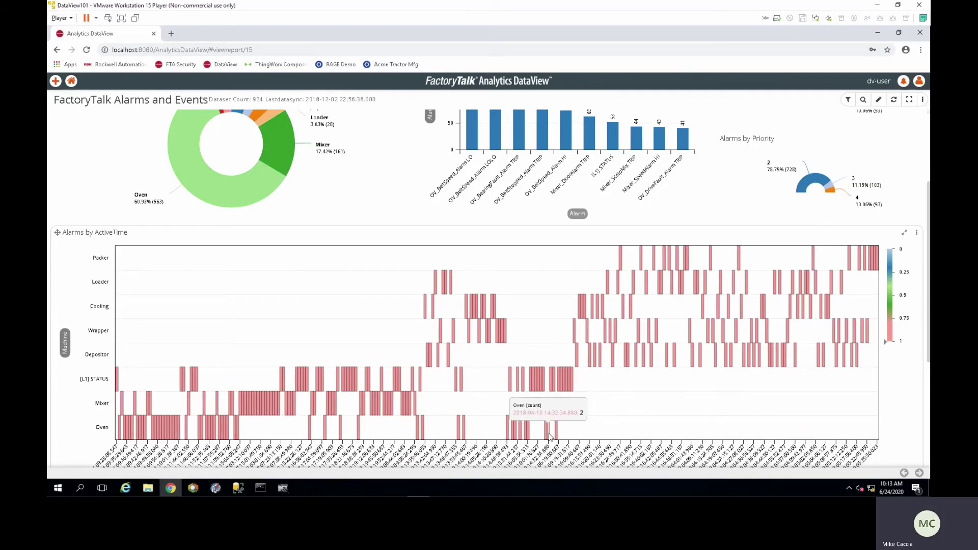
scroll(382, 321, up, 3)
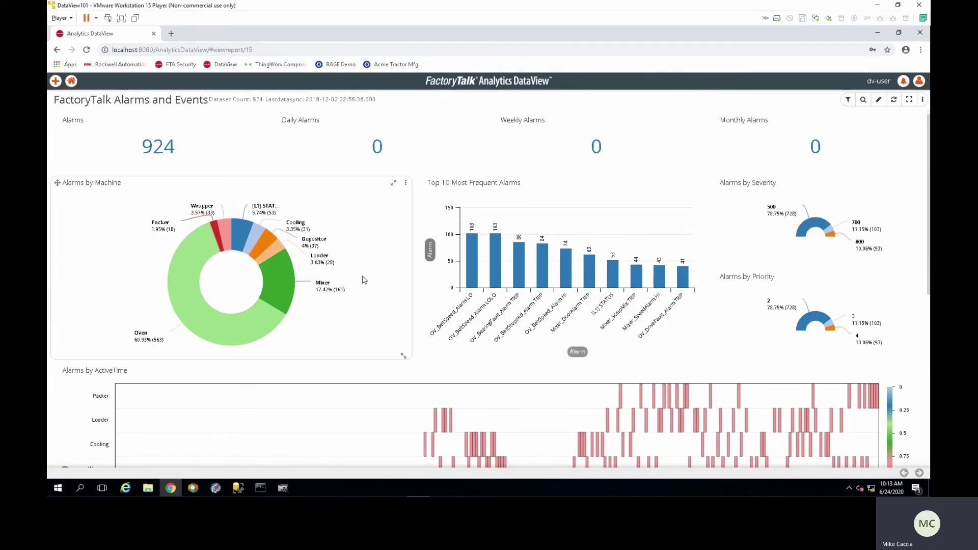
Step: Keep only the Oven machine's 563 alarms using the donut's Oven slice
mouse_move(187, 319)
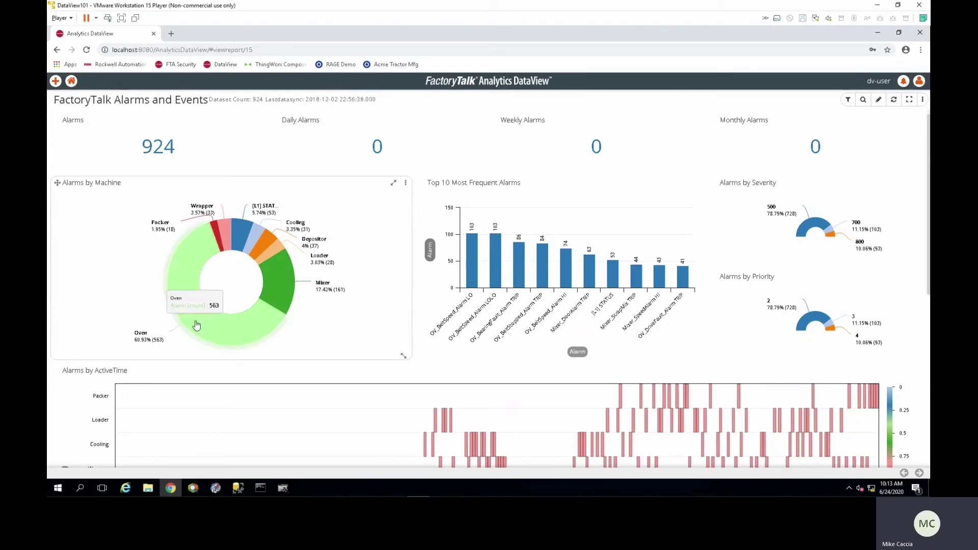
click(196, 325)
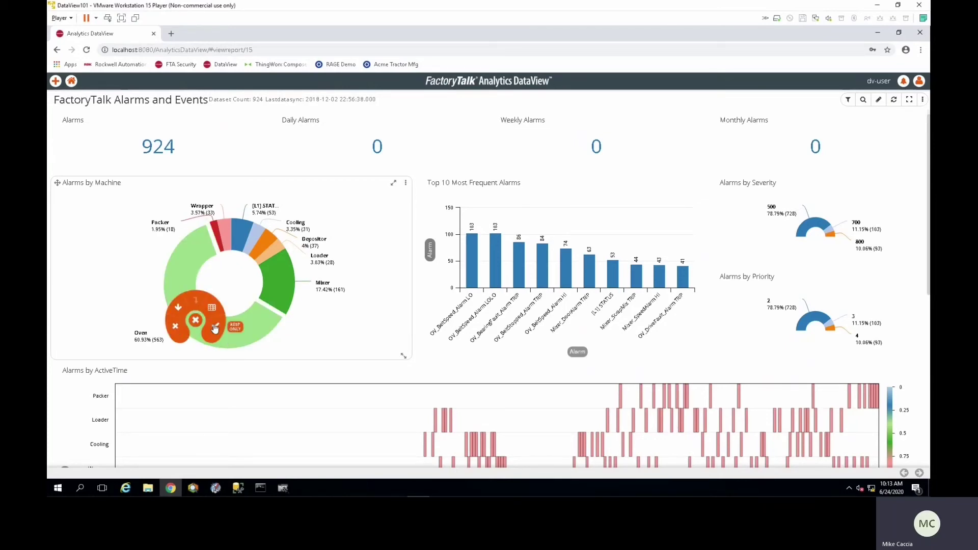
click(215, 328)
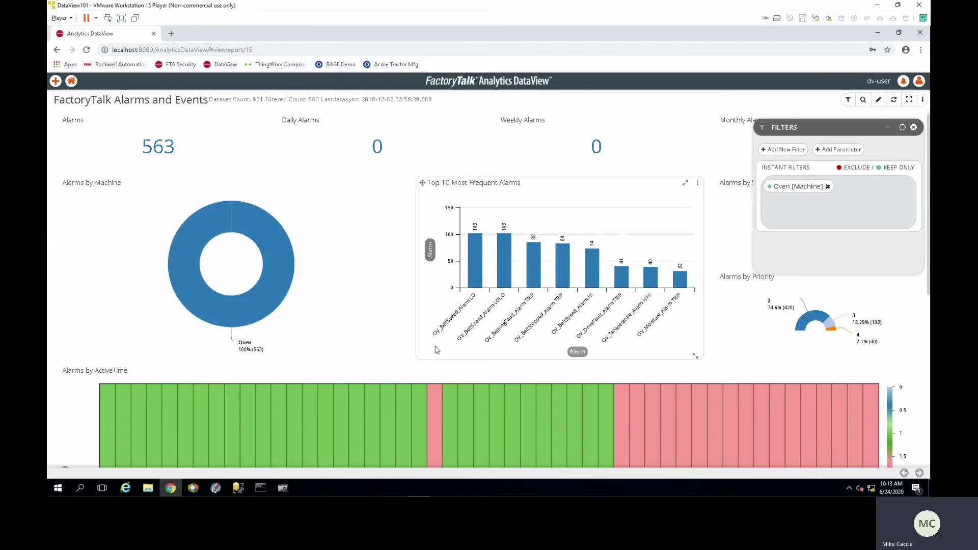
Step: Remove the Oven [Machine] filter chip so all 924 alarms return
scroll(368, 391, down, 1)
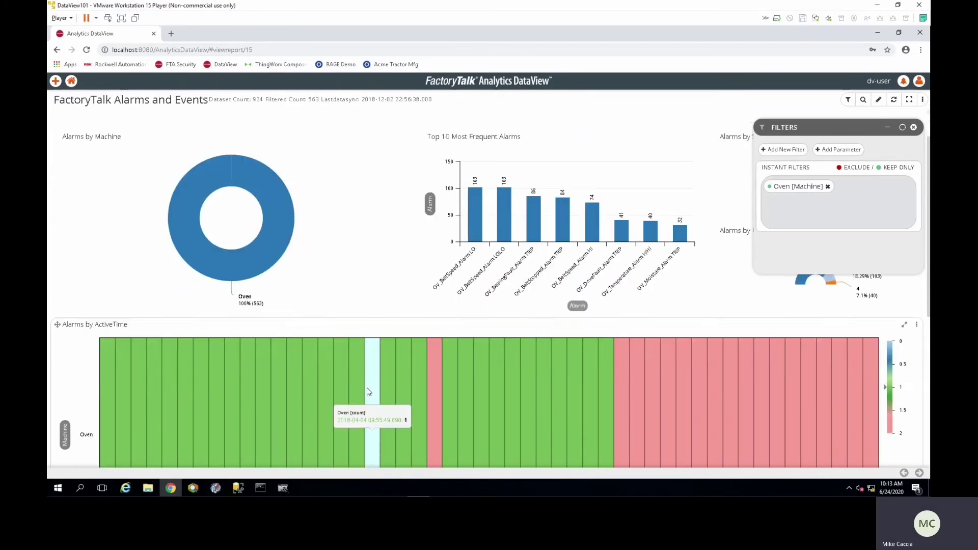
scroll(368, 391, down, 2)
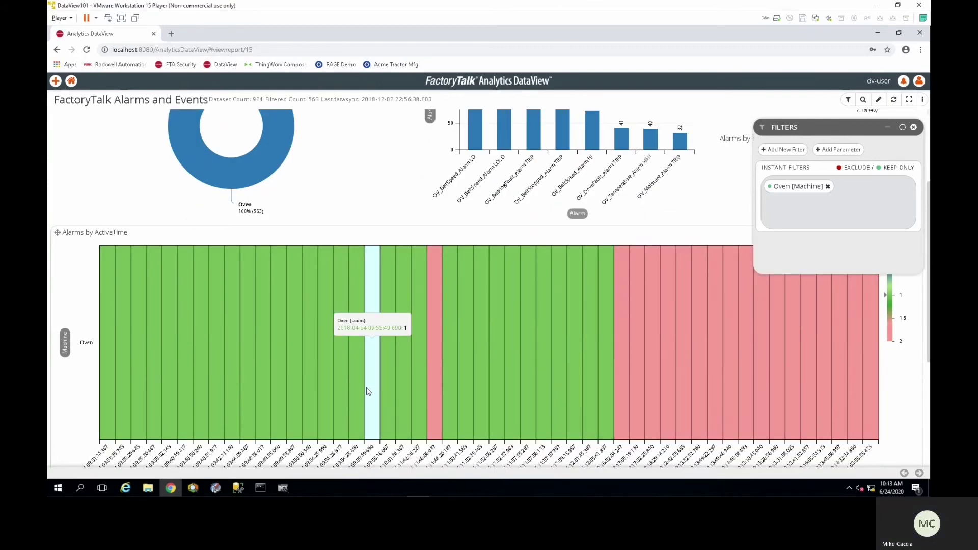
scroll(364, 387, down, 1)
click(827, 186)
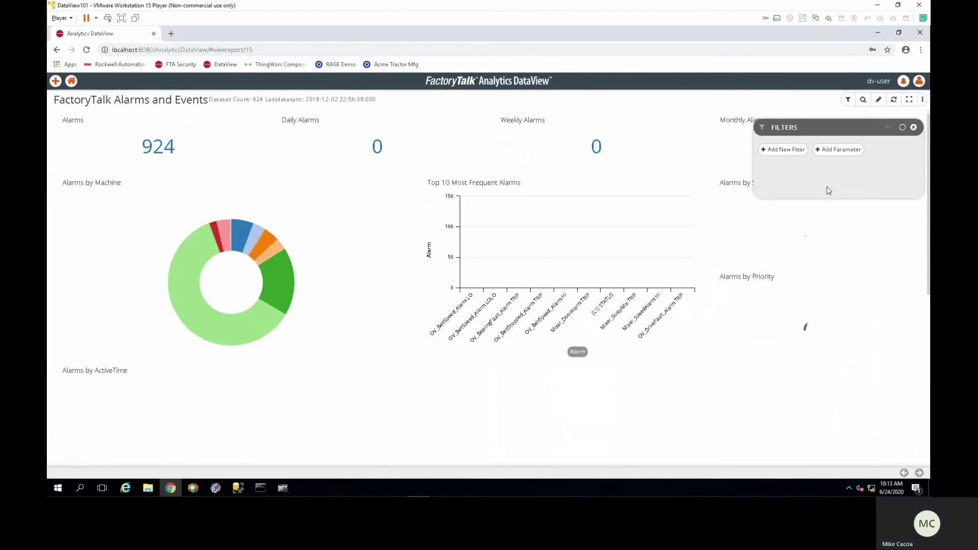
Step: Keep only the Mixer's 161 alarms, review the charts, then delete the Mixer [Machine] filter
click(282, 276)
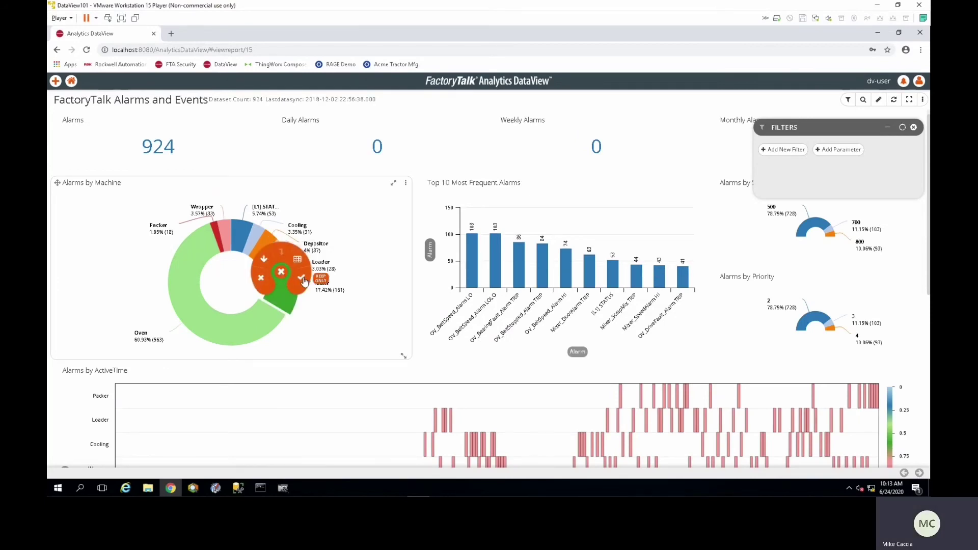
click(302, 278)
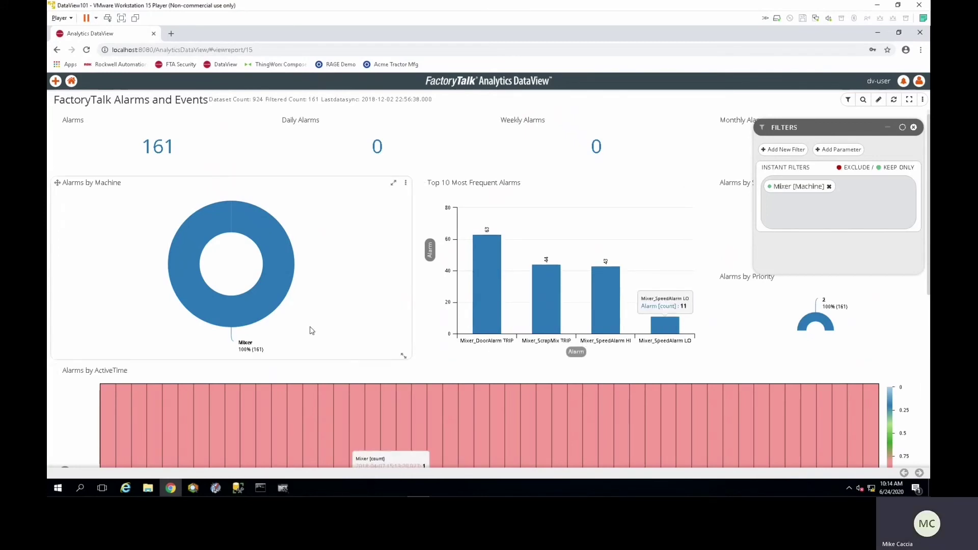
scroll(312, 330, down, 2)
scroll(312, 329, up, 1)
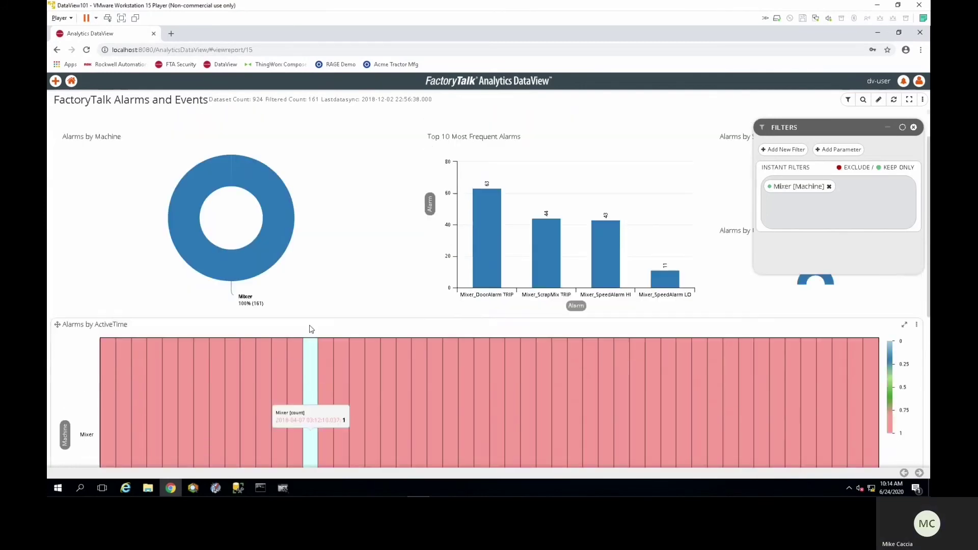
click(829, 187)
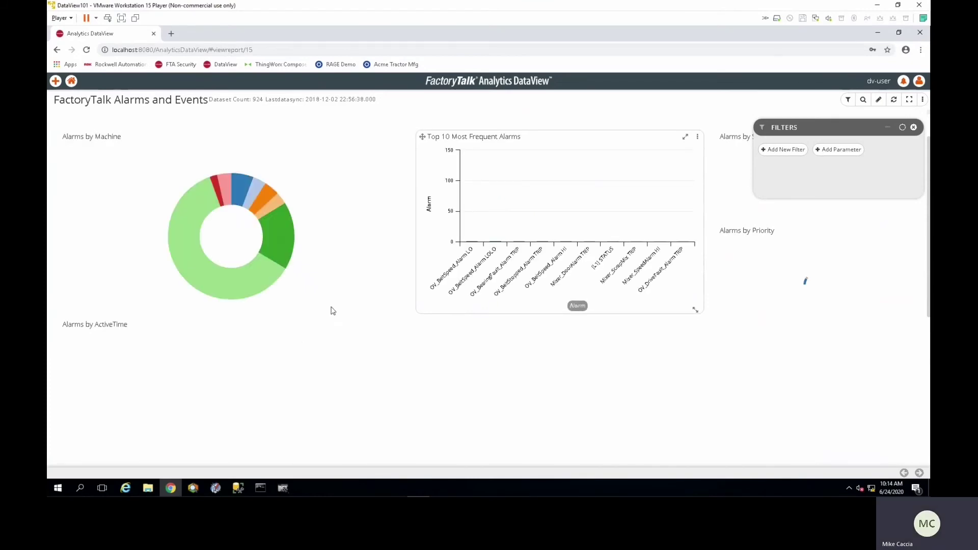
Step: View the data table behind the Mixer slice (100 of 924 records), then close it
click(282, 239)
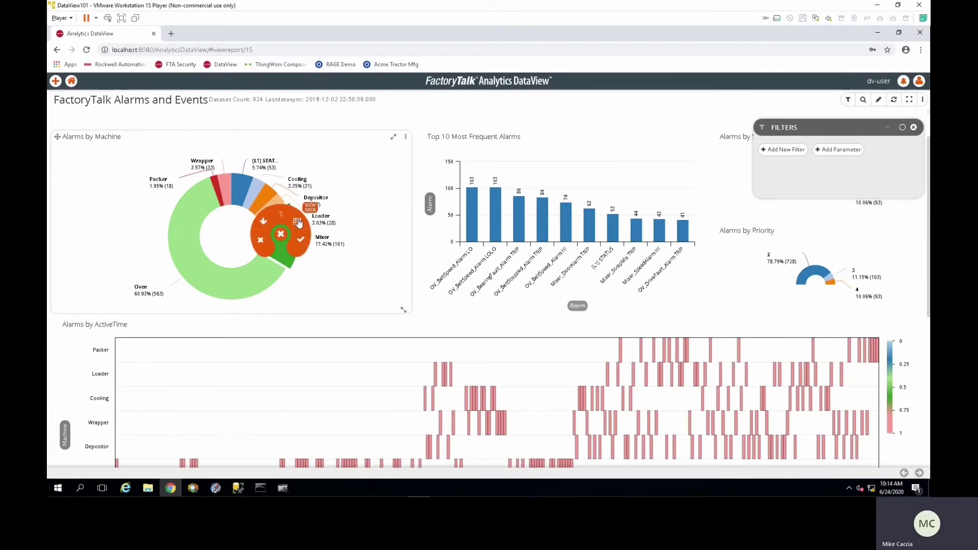
click(297, 220)
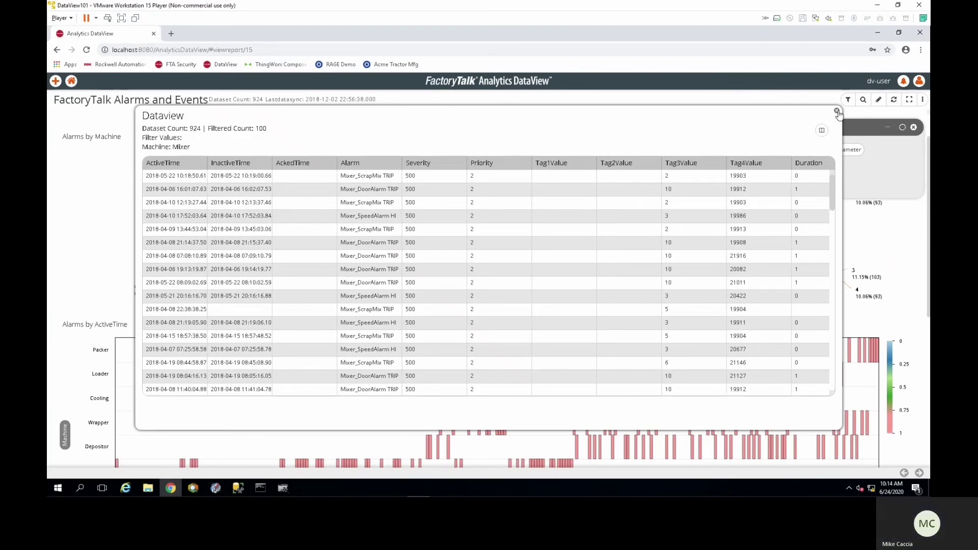
key(Escape)
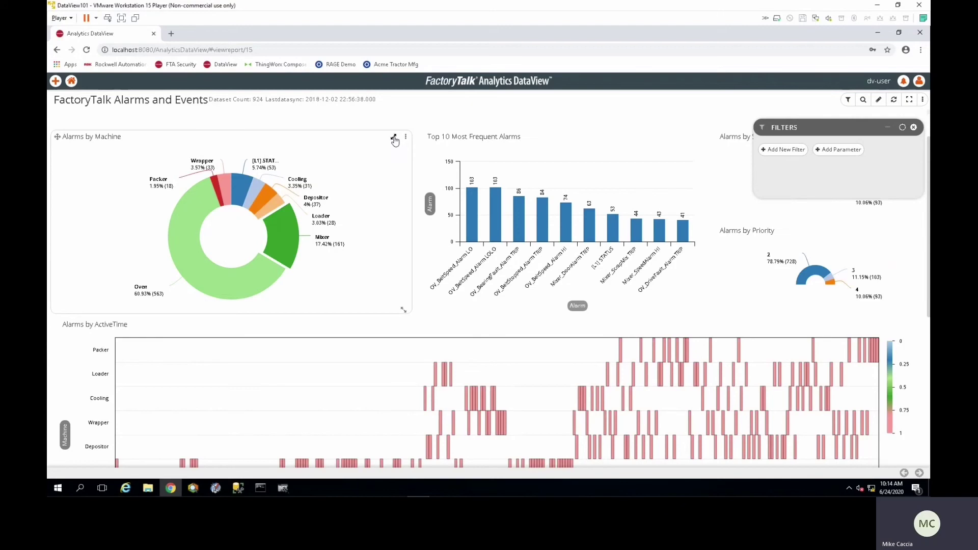
Step: Switch the Alarms by Machine chart style from donut to 3D Pie, then leave the expanded view
click(394, 136)
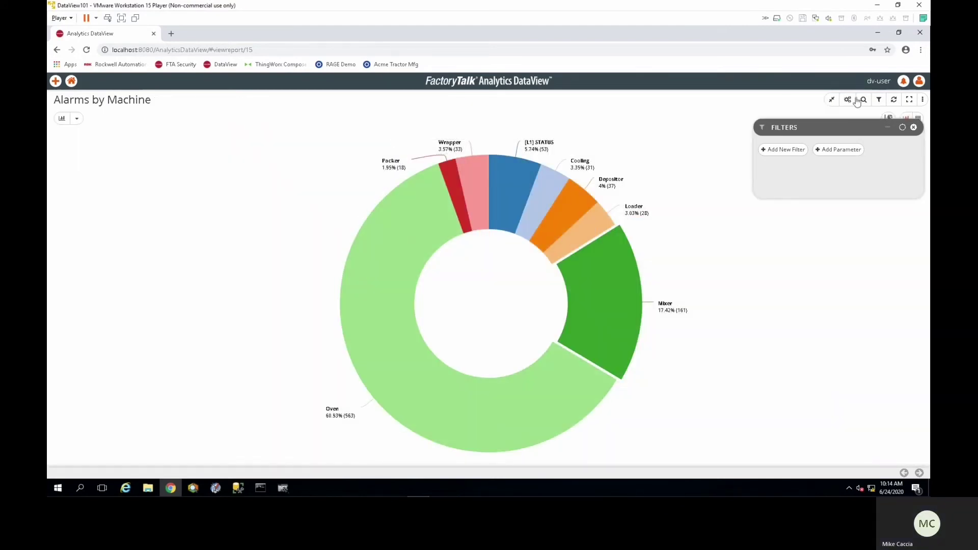
click(846, 102)
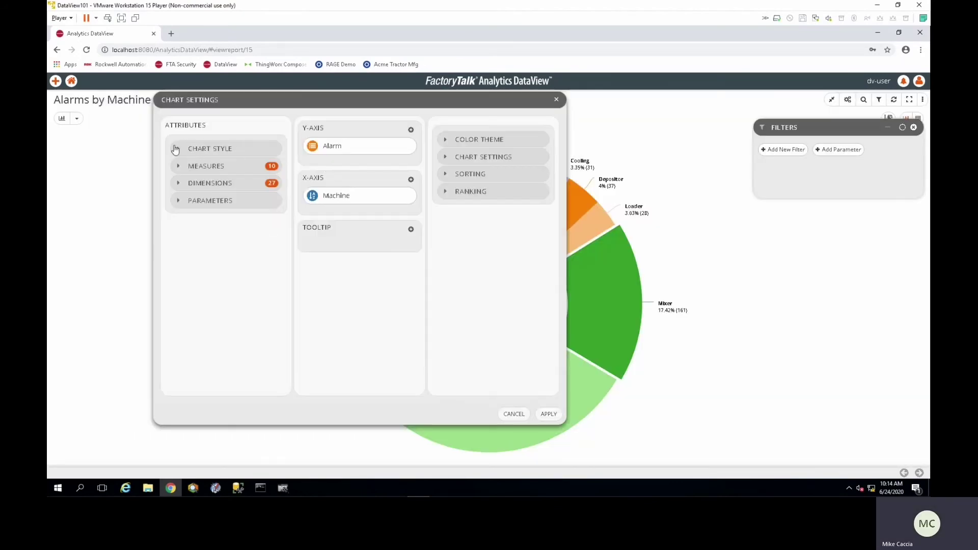
click(178, 150)
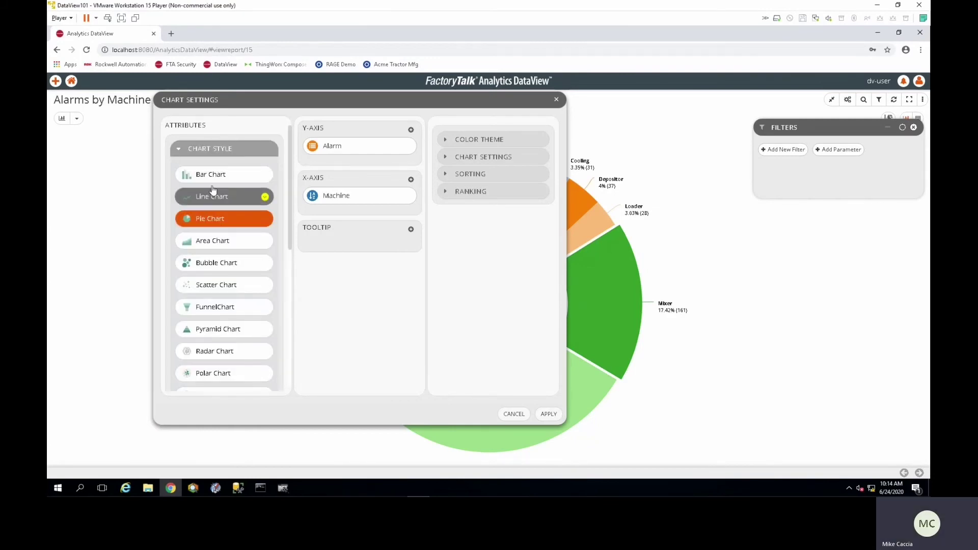
click(212, 224)
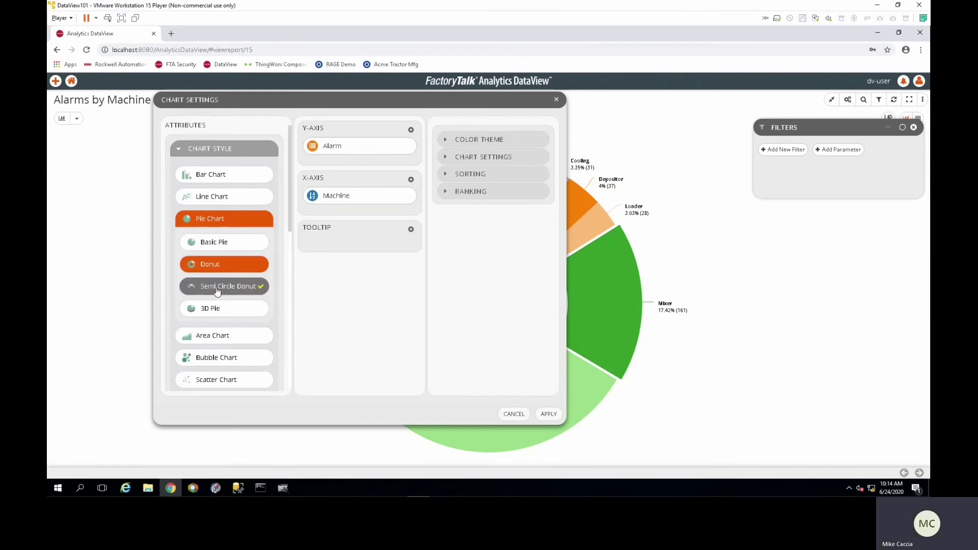
click(215, 310)
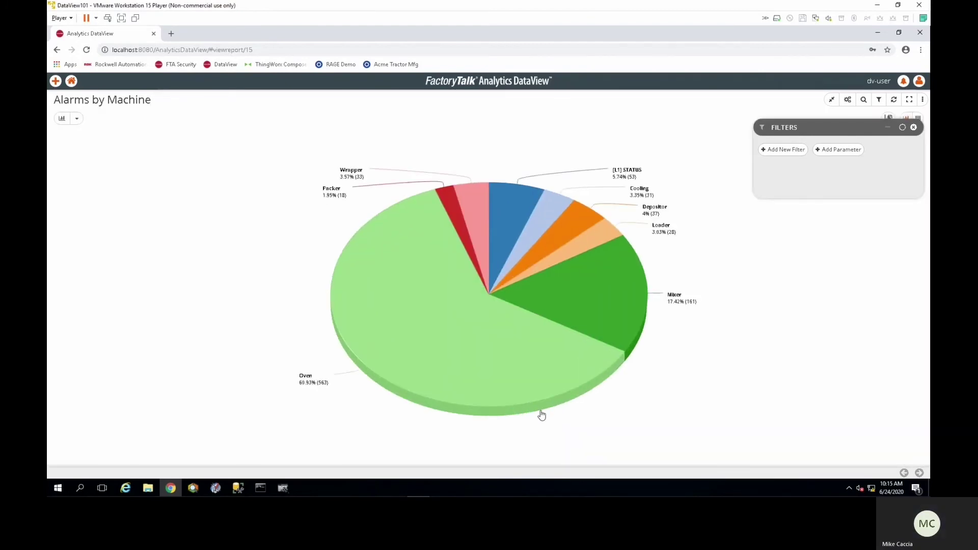
click(832, 101)
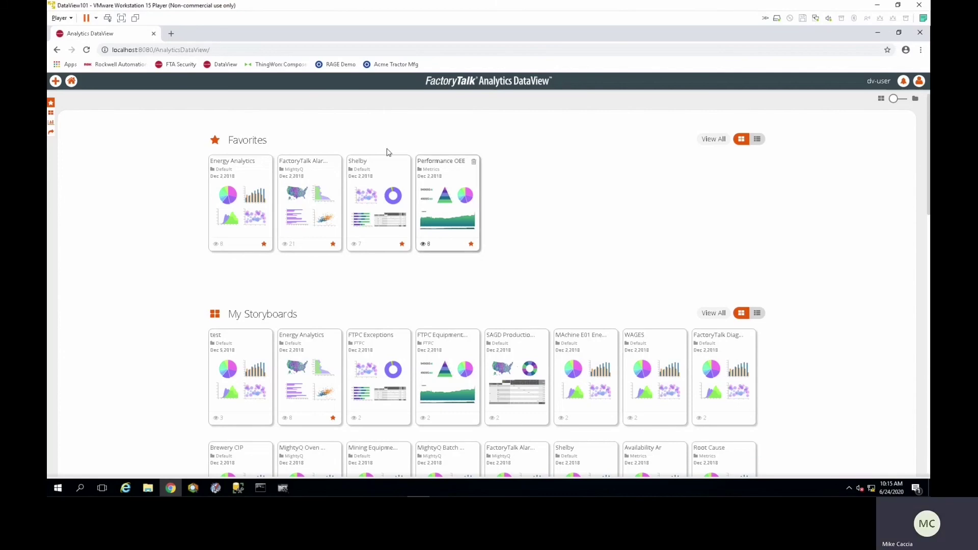
Step: Open the FactoryTalk Analytics for Devices storyboard from the Favorites tiles
click(383, 210)
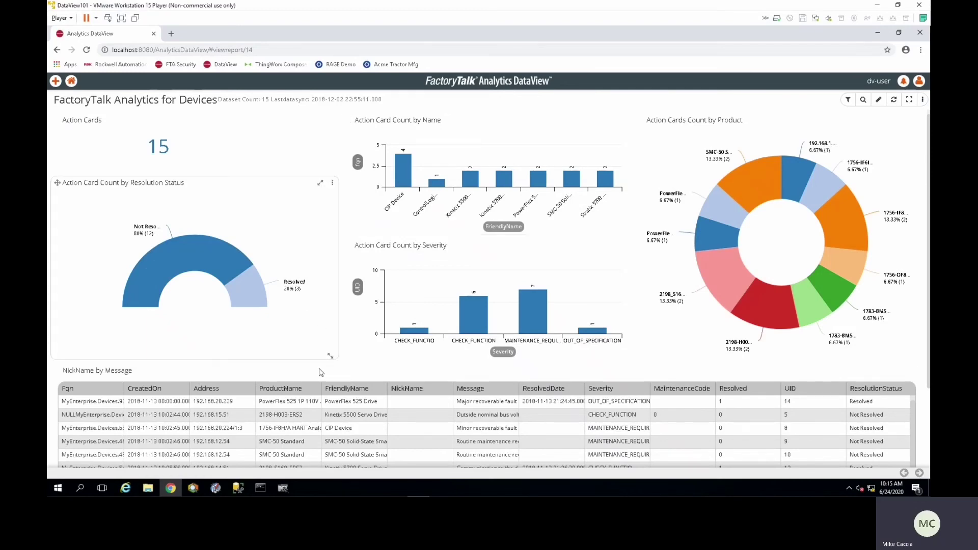
scroll(319, 367, down, 1)
scroll(319, 367, up, 2)
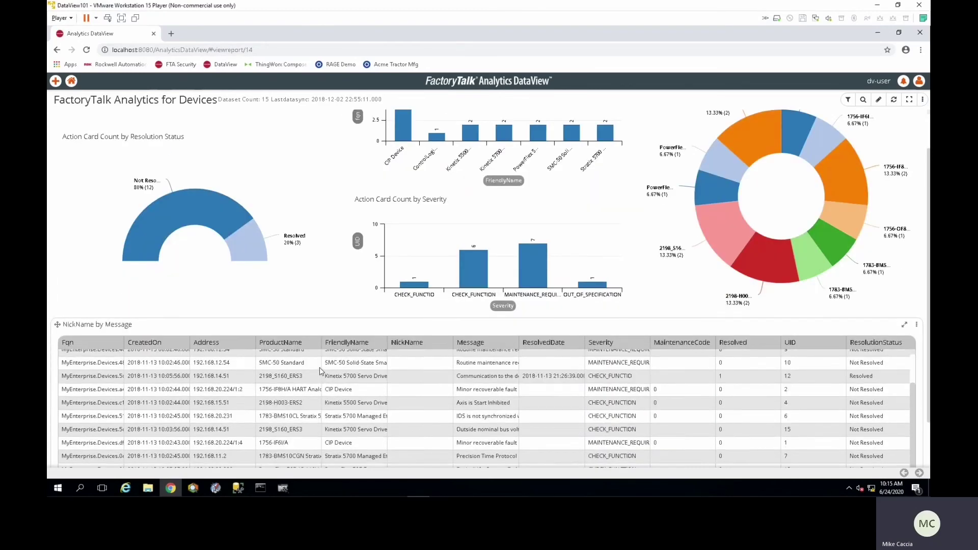
scroll(320, 371, down, 1)
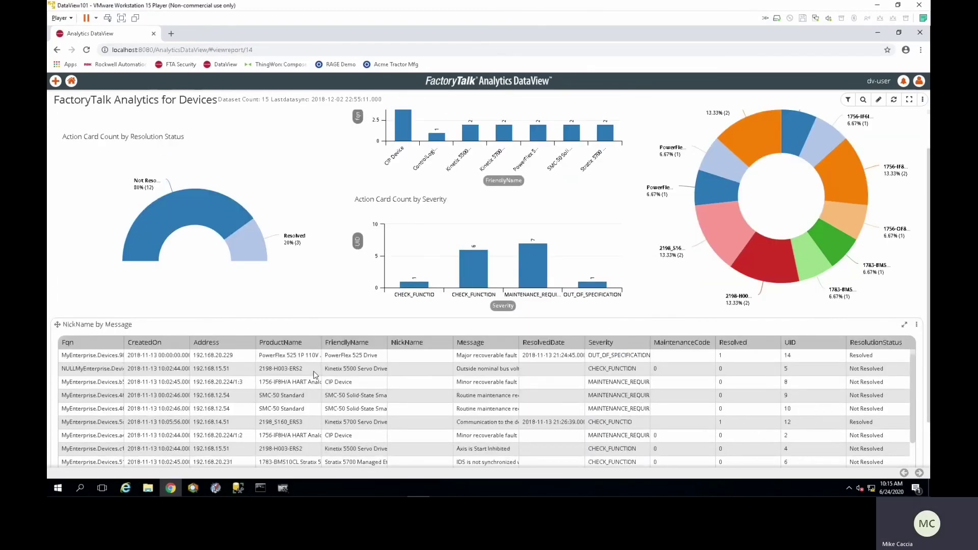
scroll(313, 375, up, 1)
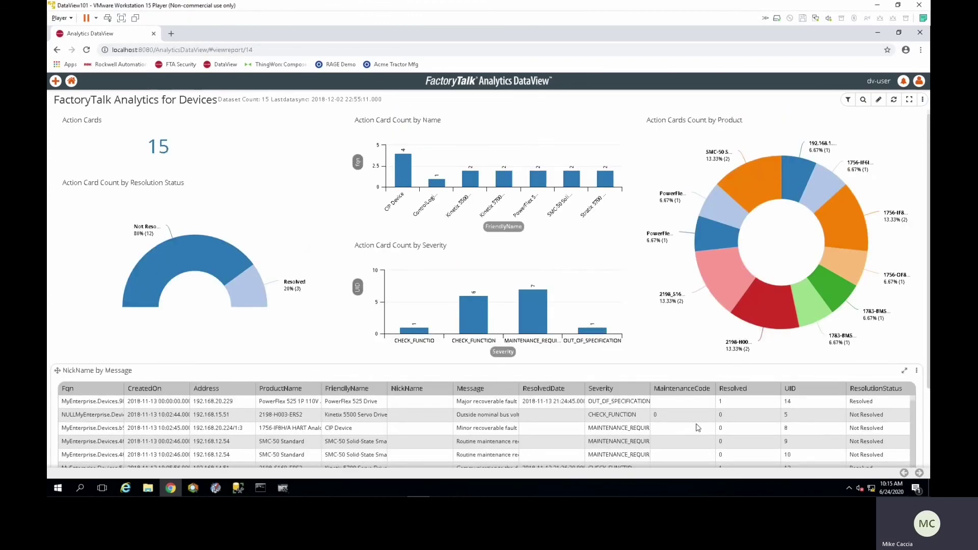
scroll(696, 427, down, 1)
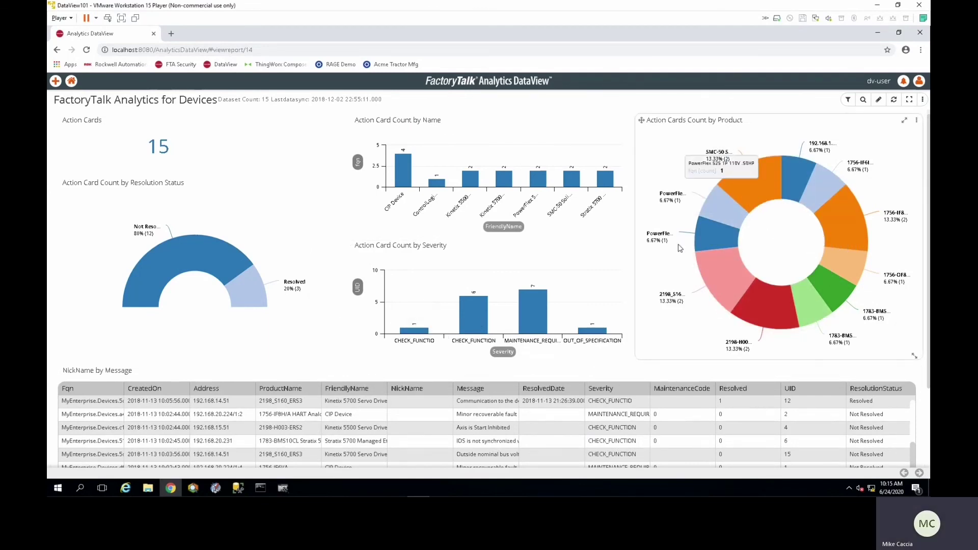
mouse_move(717, 276)
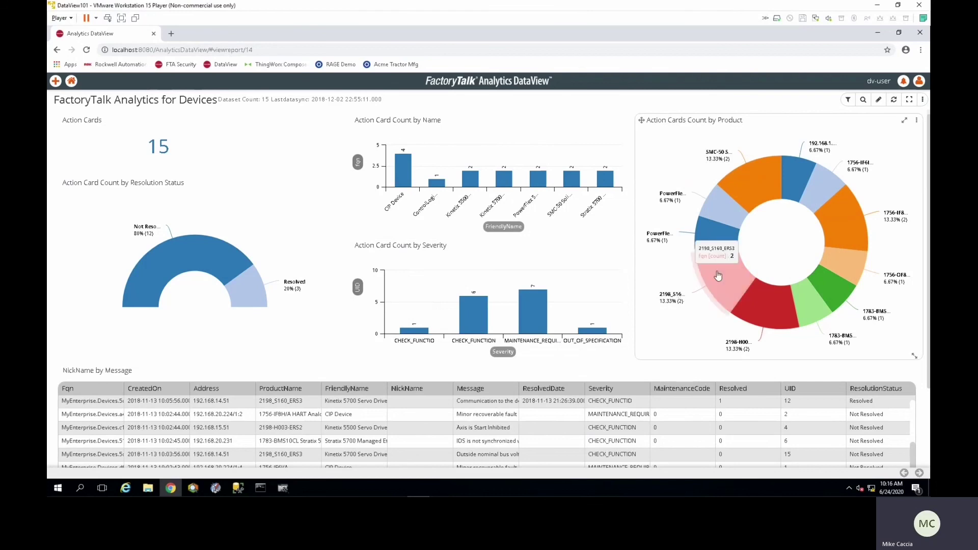
mouse_move(706, 241)
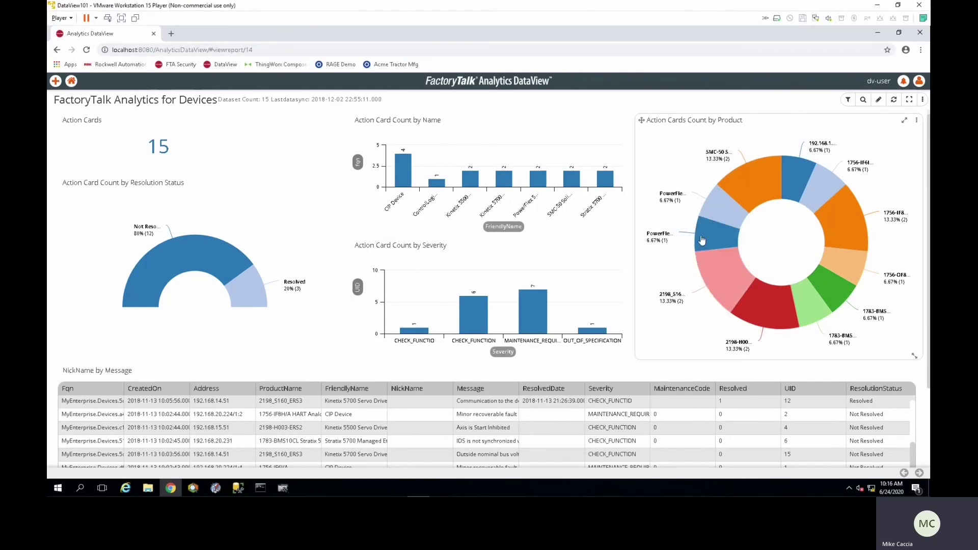
mouse_move(753, 181)
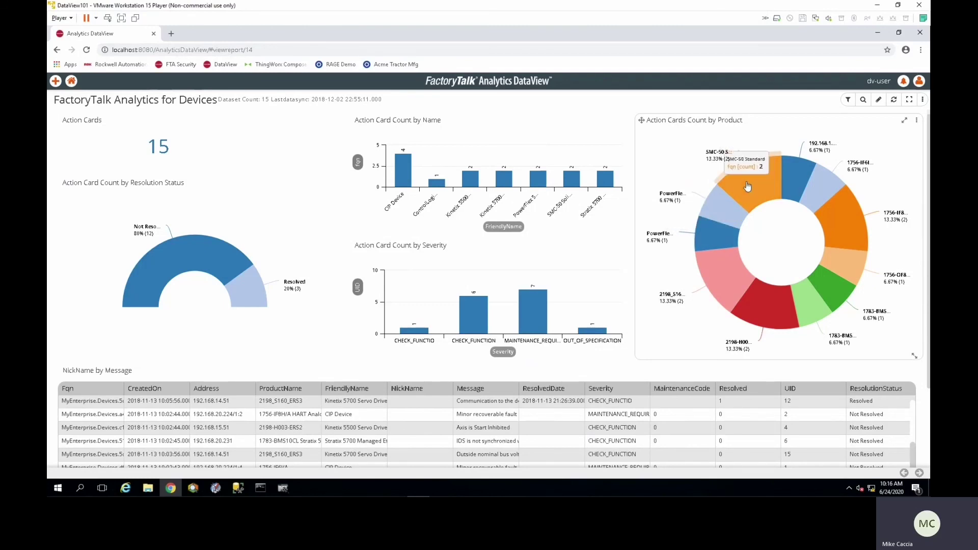
mouse_move(833, 180)
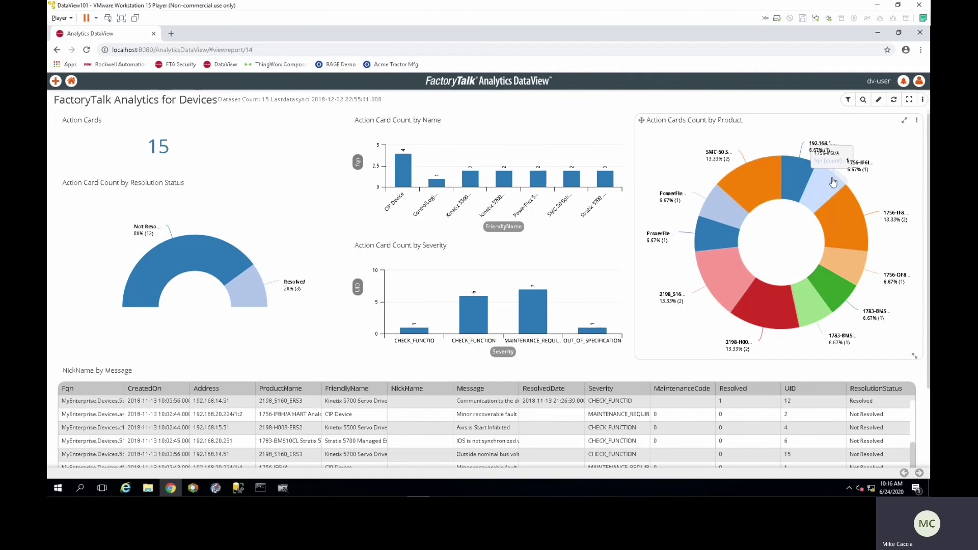
mouse_move(859, 277)
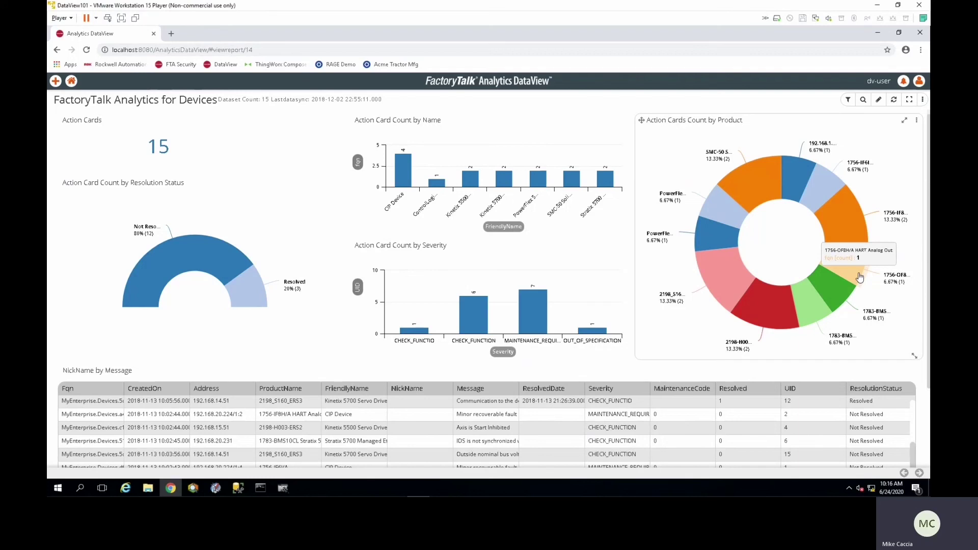
click(714, 235)
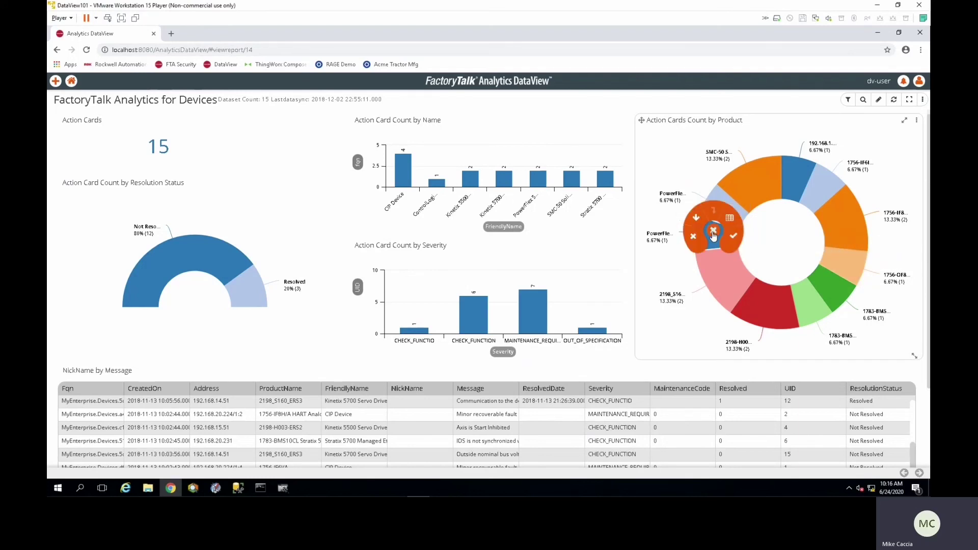
click(729, 221)
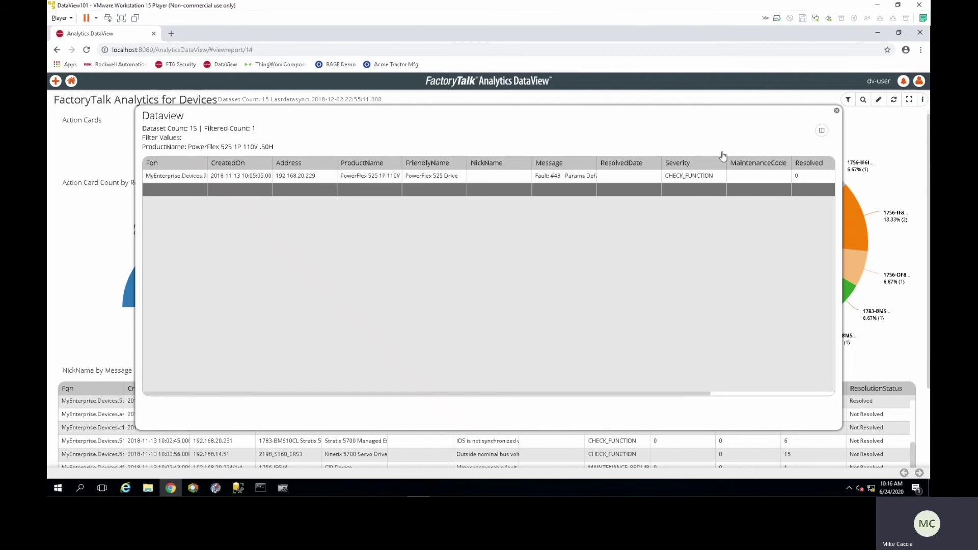
click(836, 111)
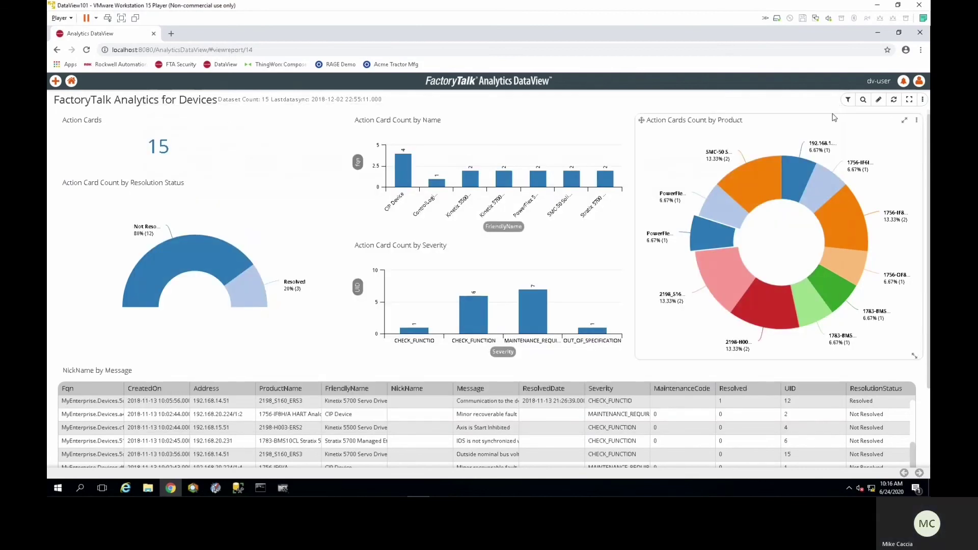